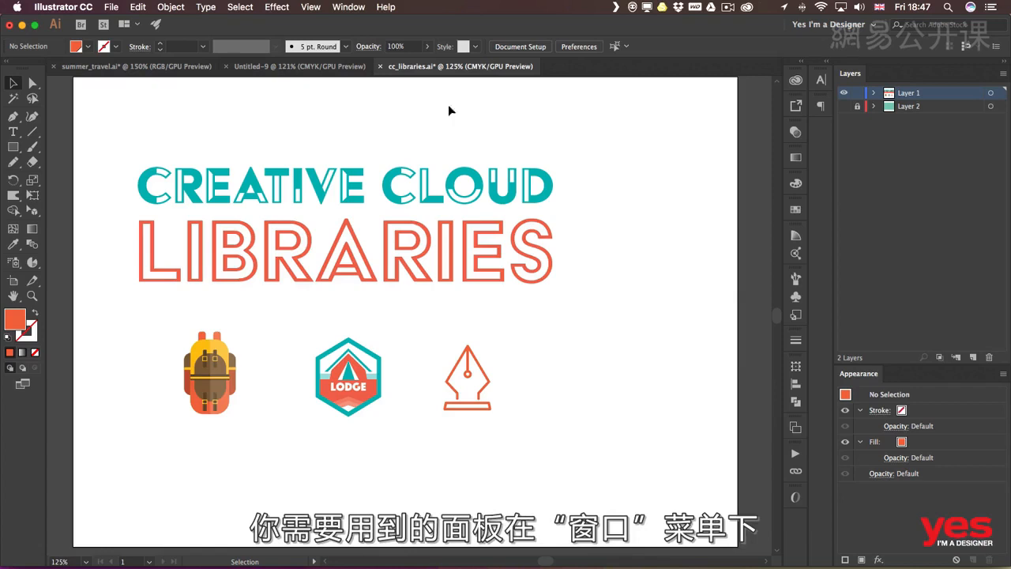
Display the Libraries and review the list of available ones, keeping Illustrator MasterClass as the active library
{"action": "left_click", "coordinate": [346, 7]}
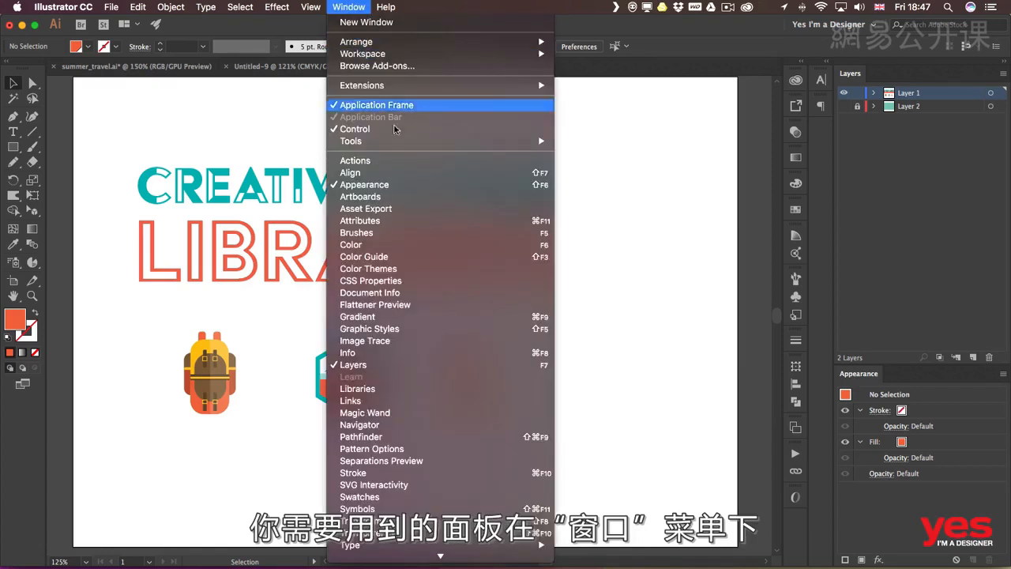
{"action": "left_click", "coordinate": [412, 388]}
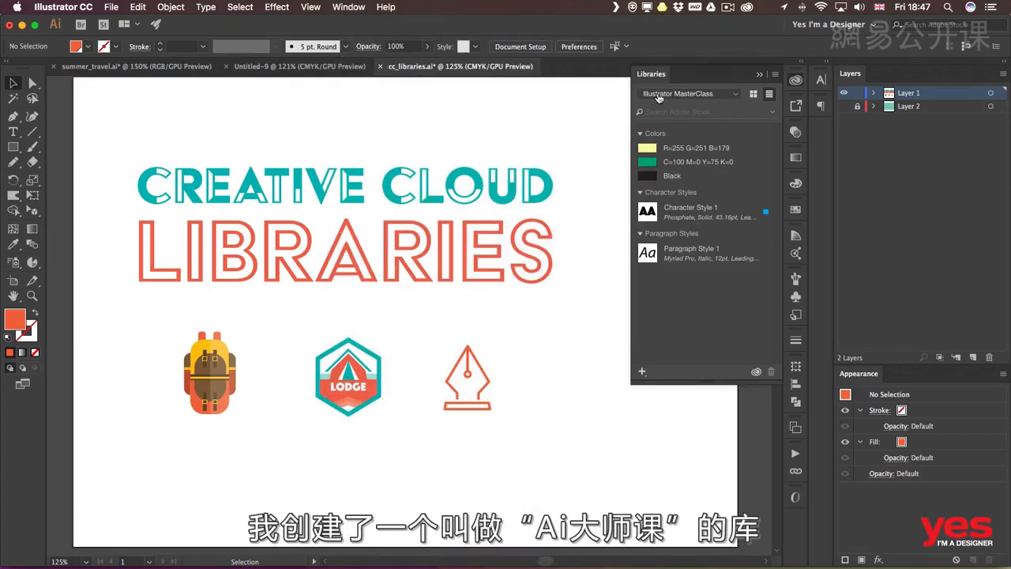
{"action": "left_click", "coordinate": [686, 99]}
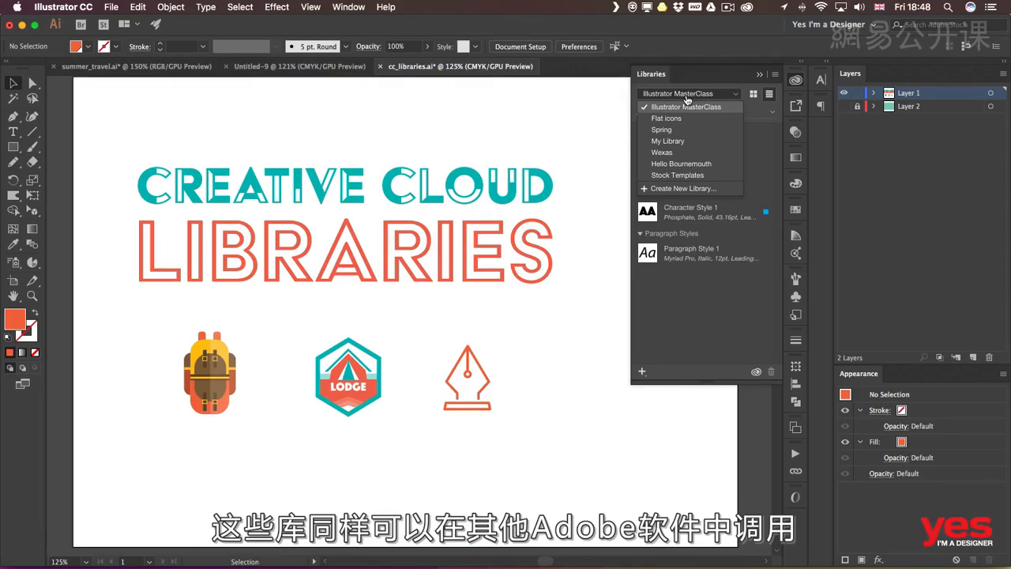
{"action": "left_click", "coordinate": [718, 320]}
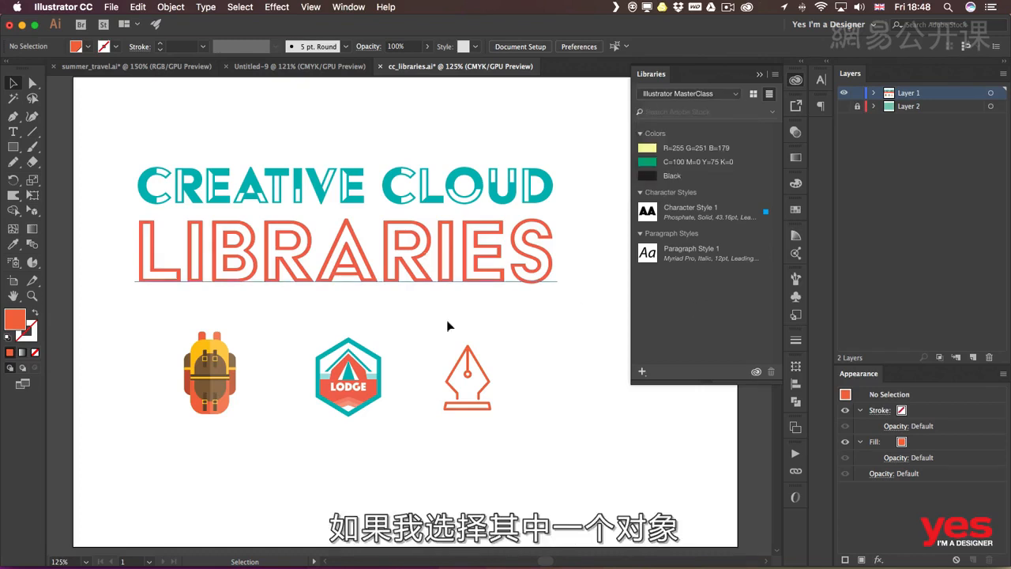
Add the backpack artwork to the Illustrator MasterClass library as a graphic and name it Backpack
{"action": "left_click_drag", "start_coordinate": [202, 357], "coordinate": [688, 309]}
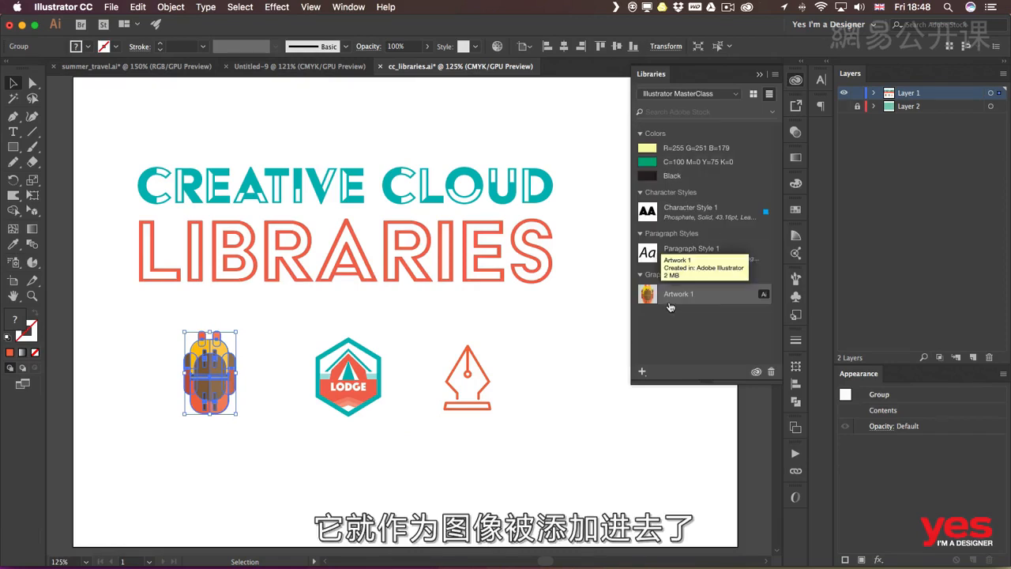
{"action": "double_click", "coordinate": [681, 293]}
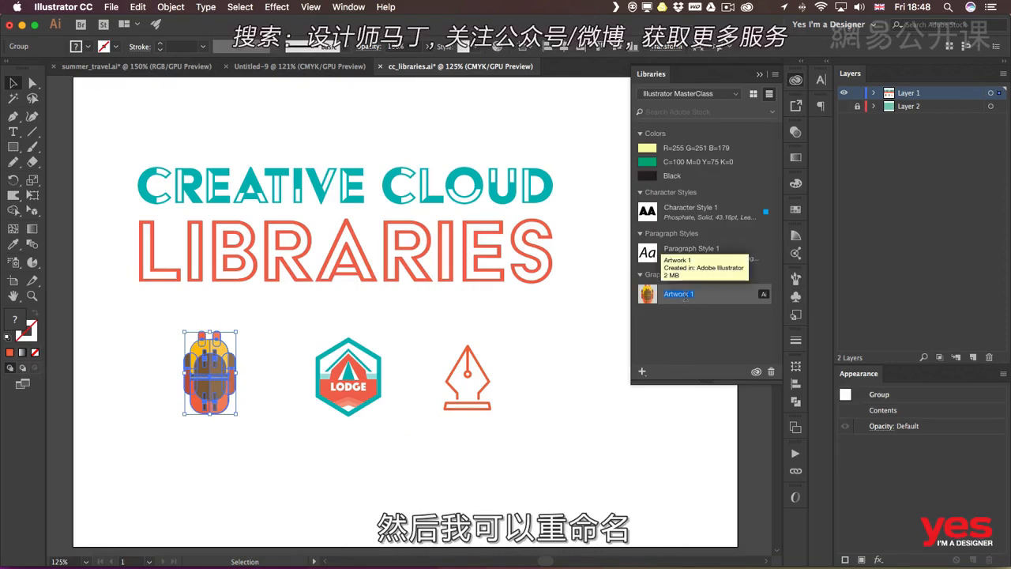
{"action": "type", "text": "Backpack"}
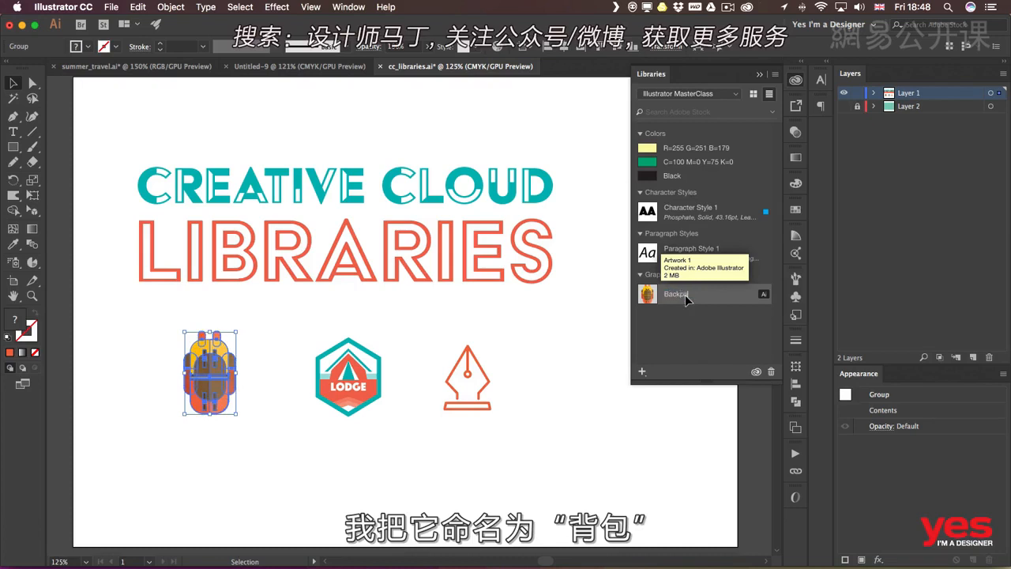
{"action": "key", "text": "Return"}
Add the hexagonal LODGE badge to the library as a graphic, name it Lodge logo, and deselect everything
{"action": "left_click", "coordinate": [380, 370]}
{"action": "left_click_drag", "start_coordinate": [379, 370], "coordinate": [672, 338]}
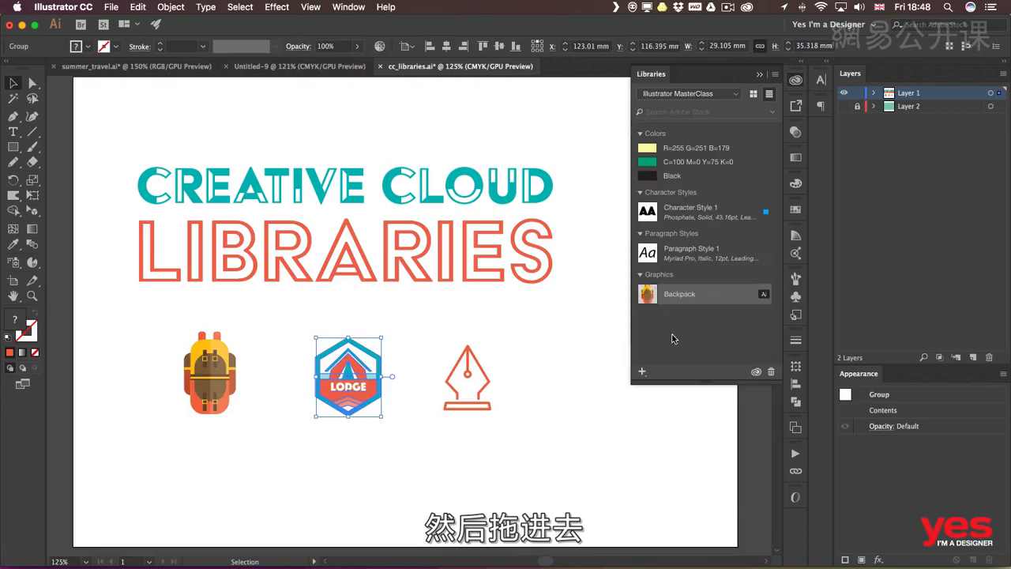
{"action": "double_click", "coordinate": [681, 294]}
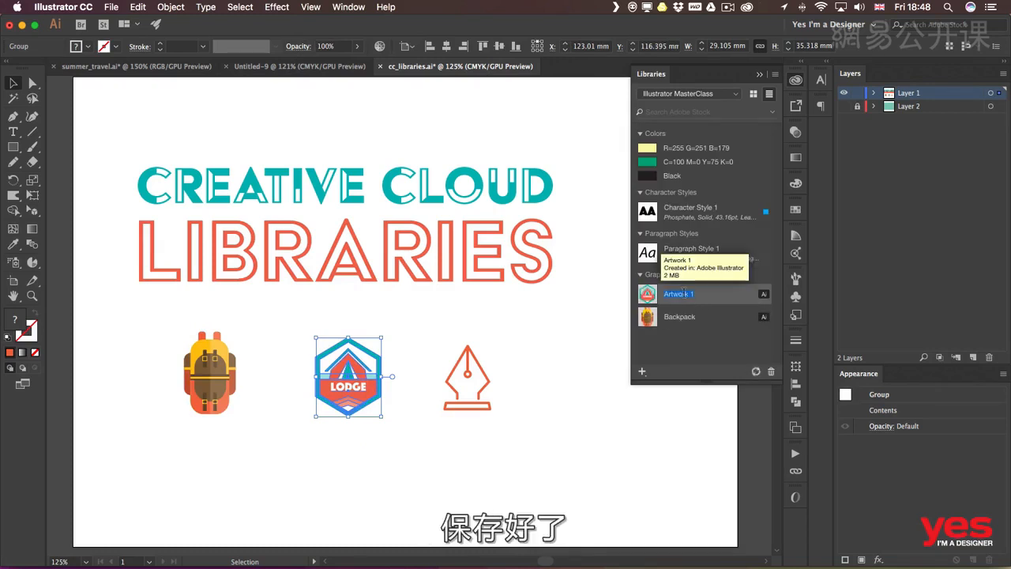
{"action": "type", "text": "Lodge logo"}
{"action": "left_click", "coordinate": [572, 319]}
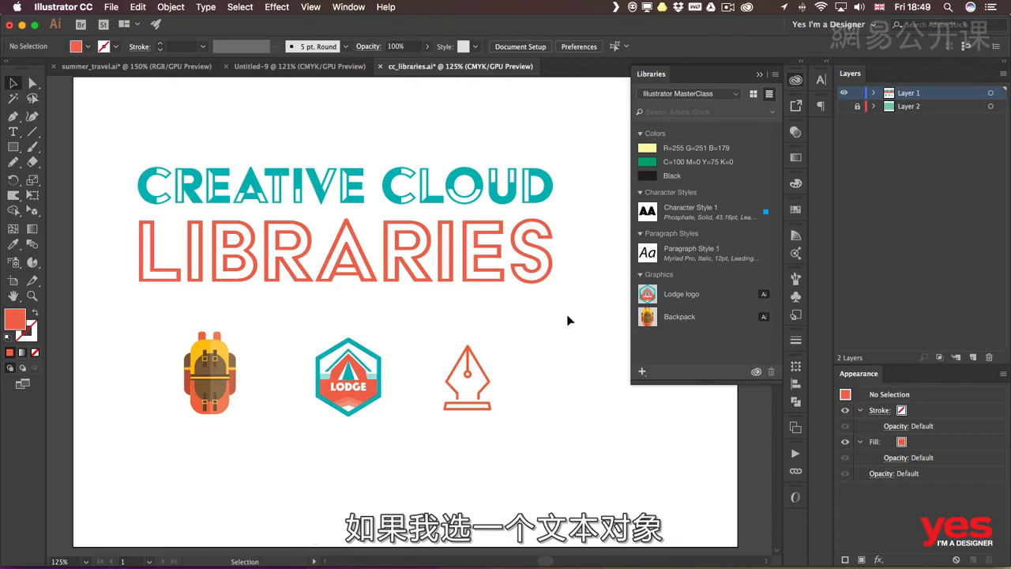
Add only the text fill color of the LIBRARIES text to the library, excluding graphic, character style and paragraph style
{"action": "left_click", "coordinate": [541, 280]}
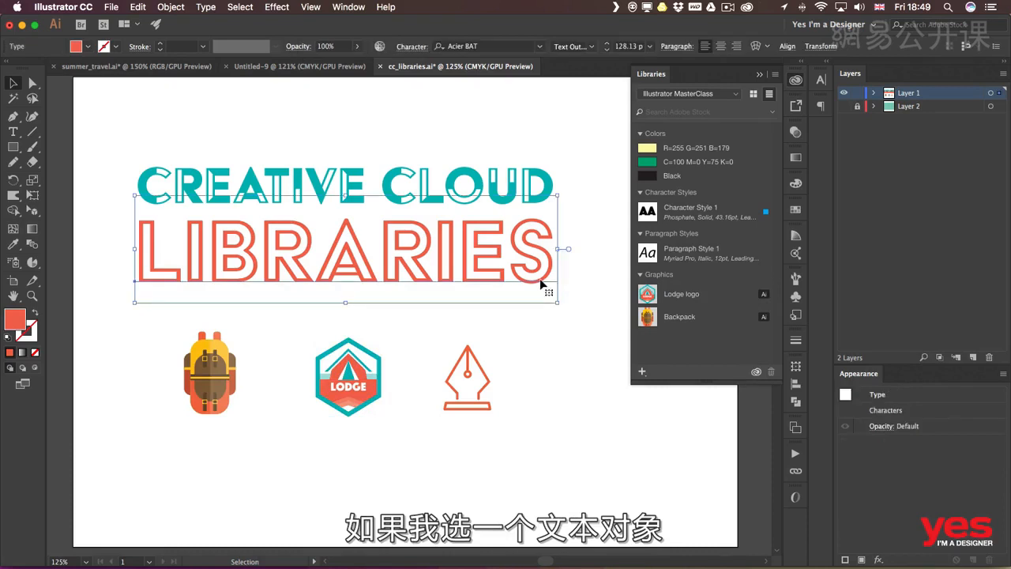
{"action": "left_click", "coordinate": [643, 373]}
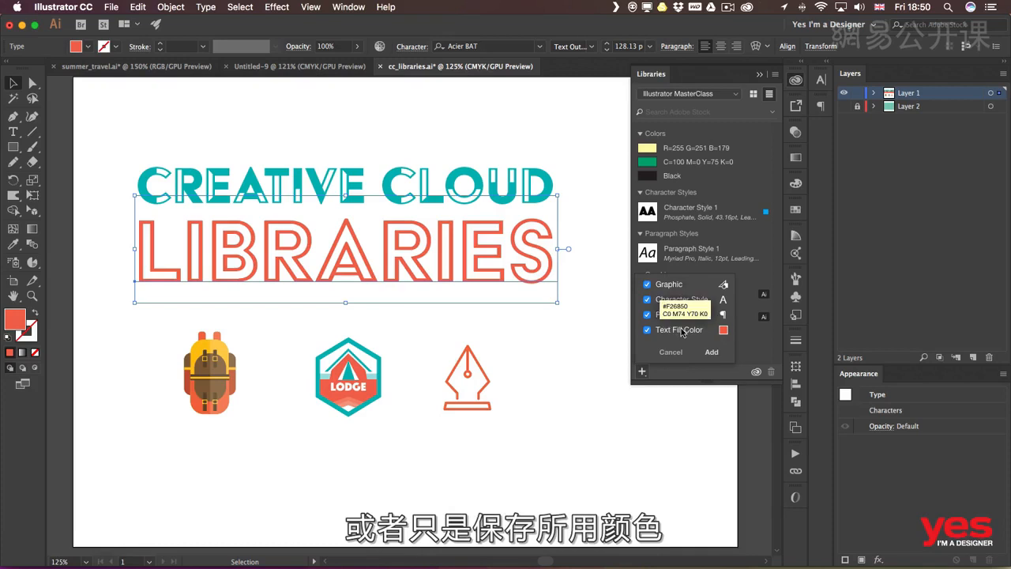
{"action": "left_click", "coordinate": [647, 315]}
{"action": "left_click", "coordinate": [647, 300]}
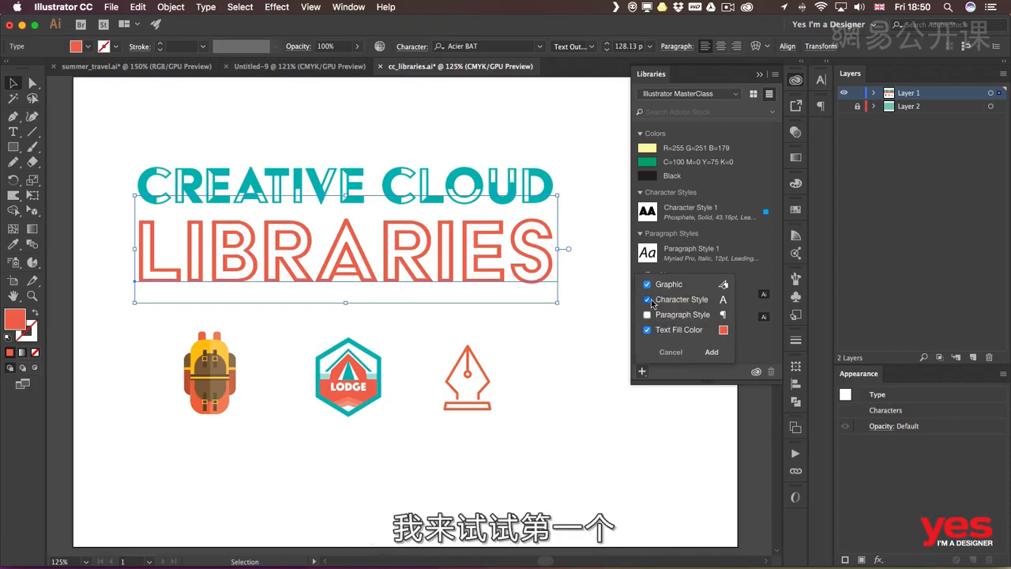
{"action": "left_click", "coordinate": [647, 285]}
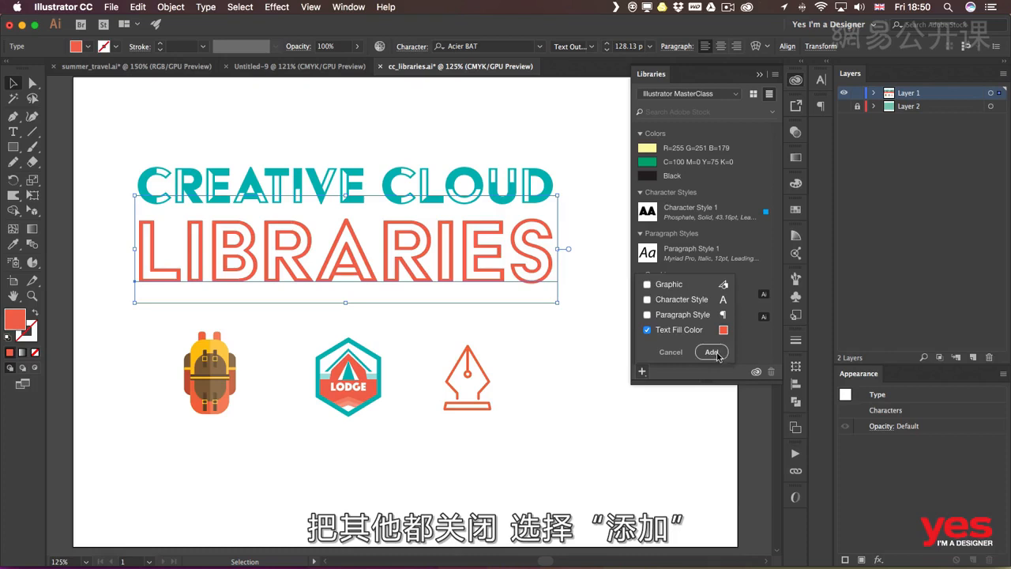
{"action": "left_click", "coordinate": [714, 353]}
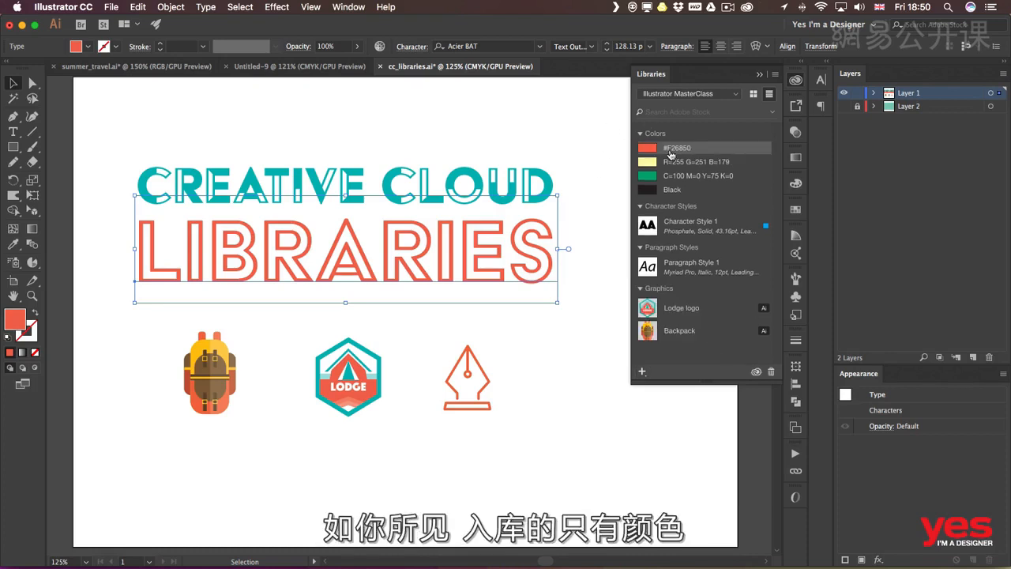
Add the LIBRARIES text to the library as a graphic only, without its text fill color
{"action": "left_click", "coordinate": [642, 371]}
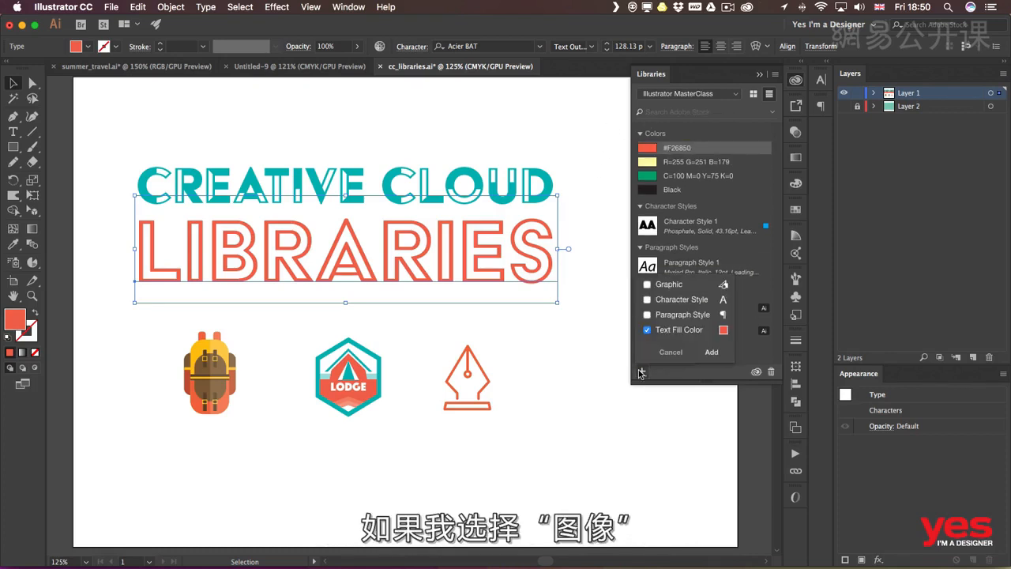
{"action": "left_click", "coordinate": [647, 330]}
{"action": "left_click", "coordinate": [647, 284]}
{"action": "left_click", "coordinate": [720, 352]}
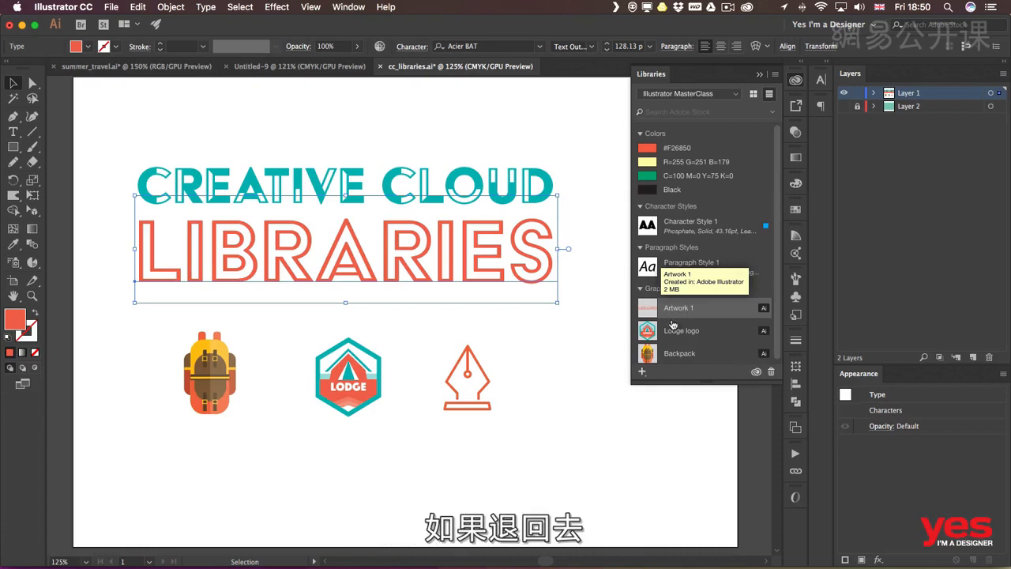
Add only the character style of the LIBRARIES text to the library
{"action": "left_click", "coordinate": [643, 373]}
{"action": "left_click", "coordinate": [647, 330]}
{"action": "left_click", "coordinate": [648, 331]}
{"action": "left_click", "coordinate": [647, 284]}
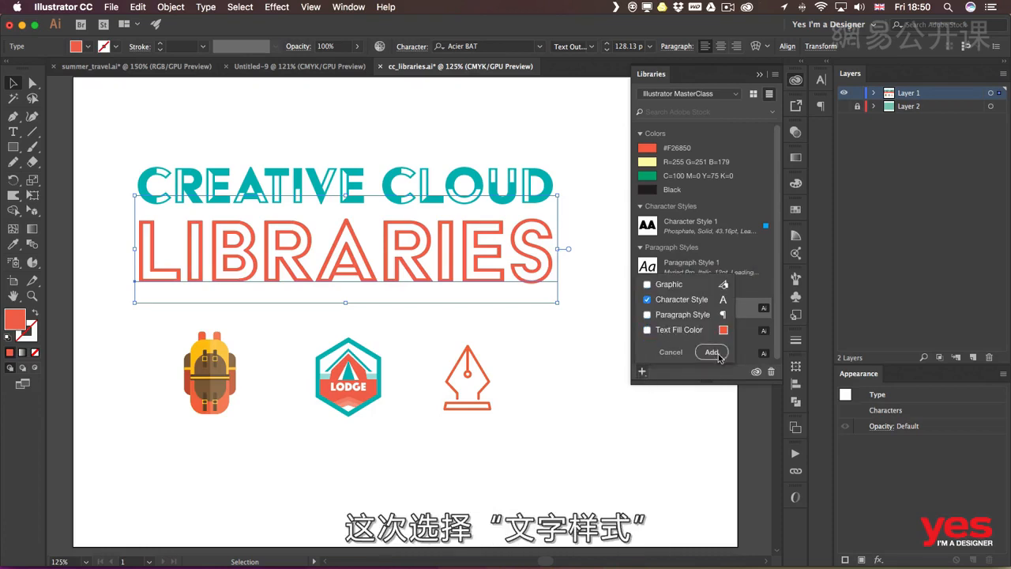
{"action": "left_click", "coordinate": [720, 357]}
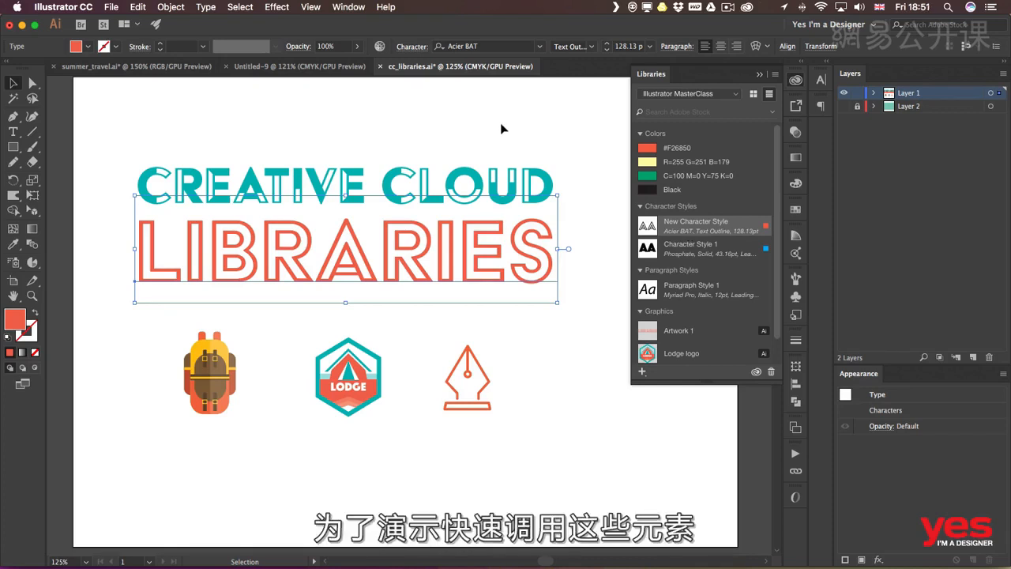
In the empty Untitled-9 document, place the Lodge logo library graphic near the artboard's center, about 77.5 mm wide and 94 mm high
{"action": "left_click", "coordinate": [310, 68]}
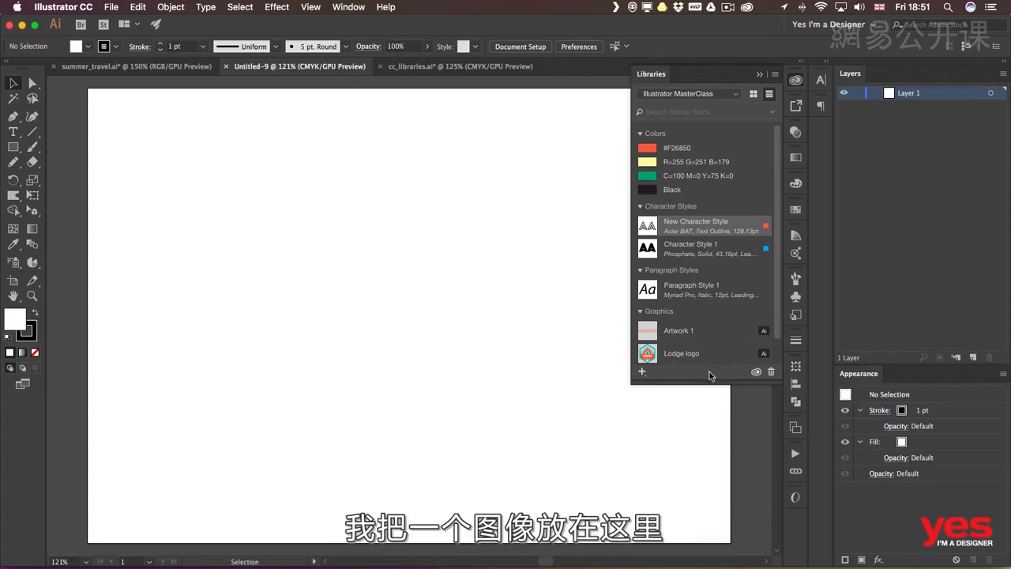
{"action": "left_click_drag", "start_coordinate": [708, 382], "coordinate": [708, 407]}
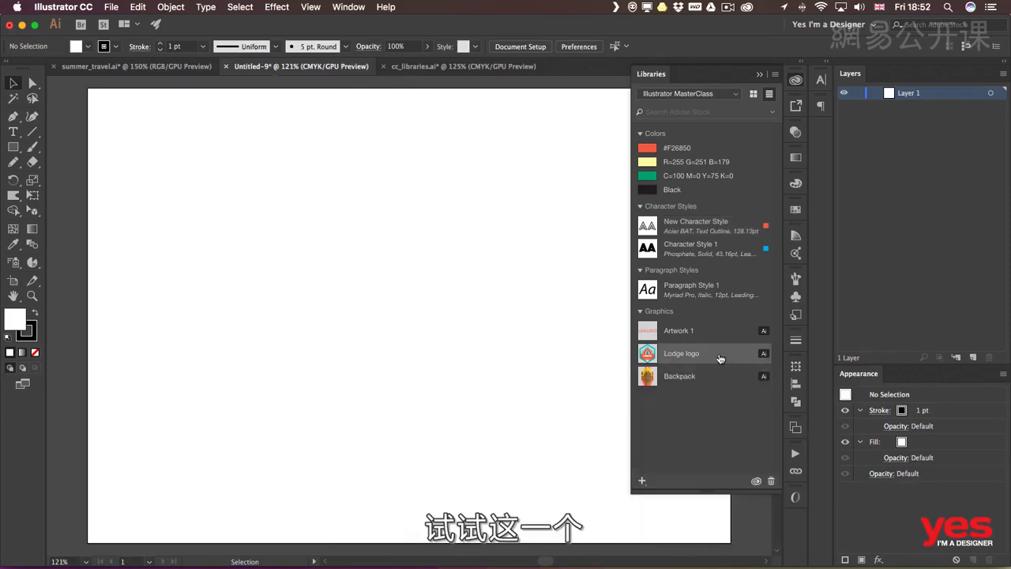
{"action": "left_click_drag", "start_coordinate": [717, 355], "coordinate": [308, 251]}
{"action": "left_click_drag", "start_coordinate": [340, 288], "coordinate": [463, 369]}
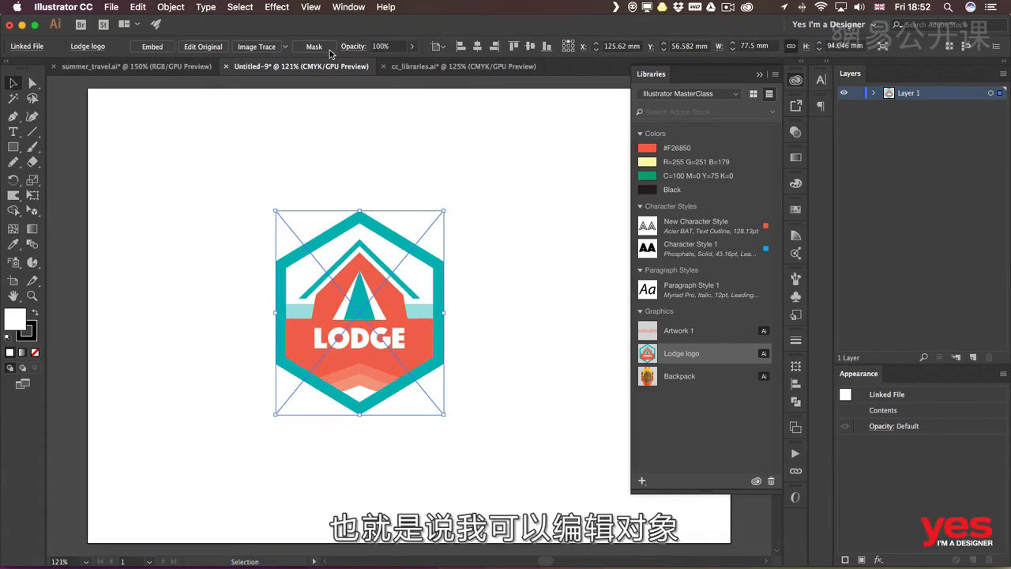
Open the linked Lodge logo's original for editing, replace the LODGE text with SHELTER, and leave isolation mode
{"action": "left_click", "coordinate": [210, 49]}
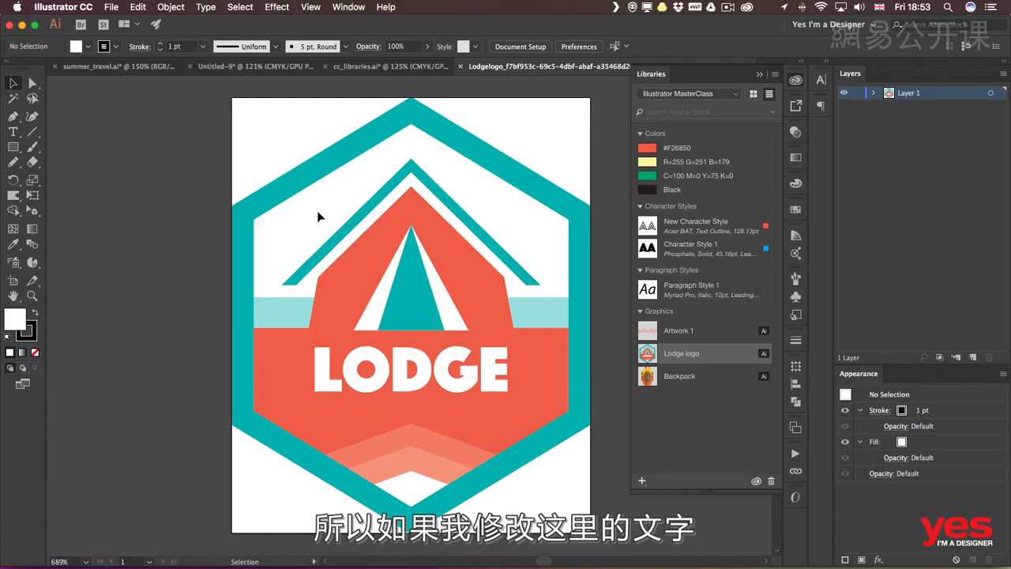
{"action": "double_click", "coordinate": [437, 385]}
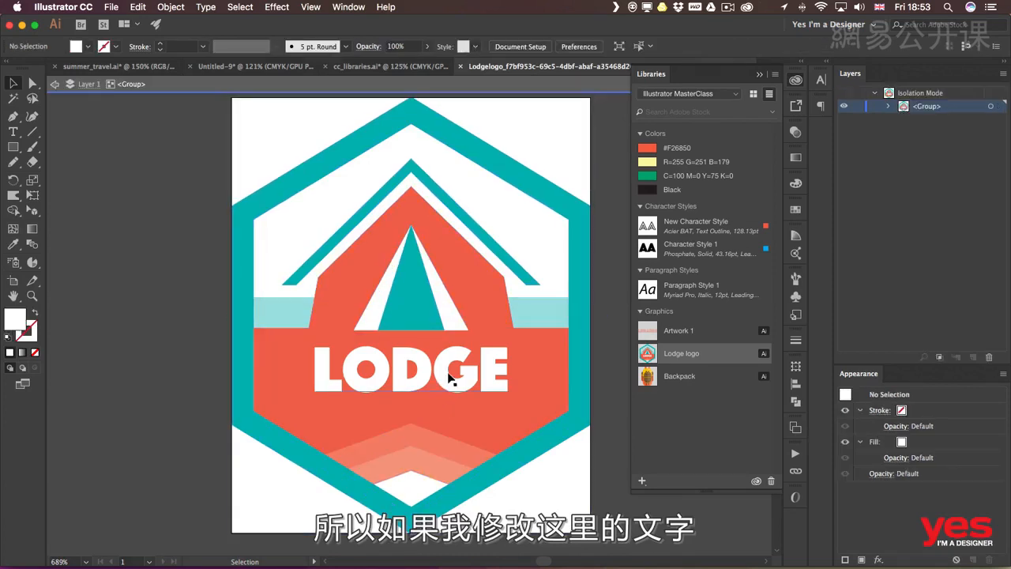
{"action": "double_click", "coordinate": [450, 379]}
{"action": "key", "text": "super+a"}
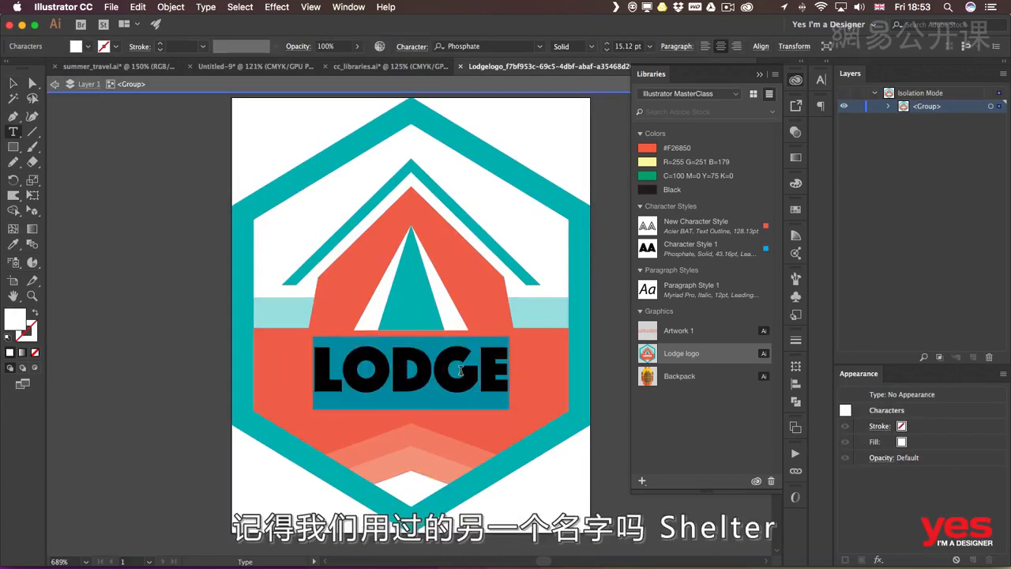
{"action": "type", "text": "SHELTER"}
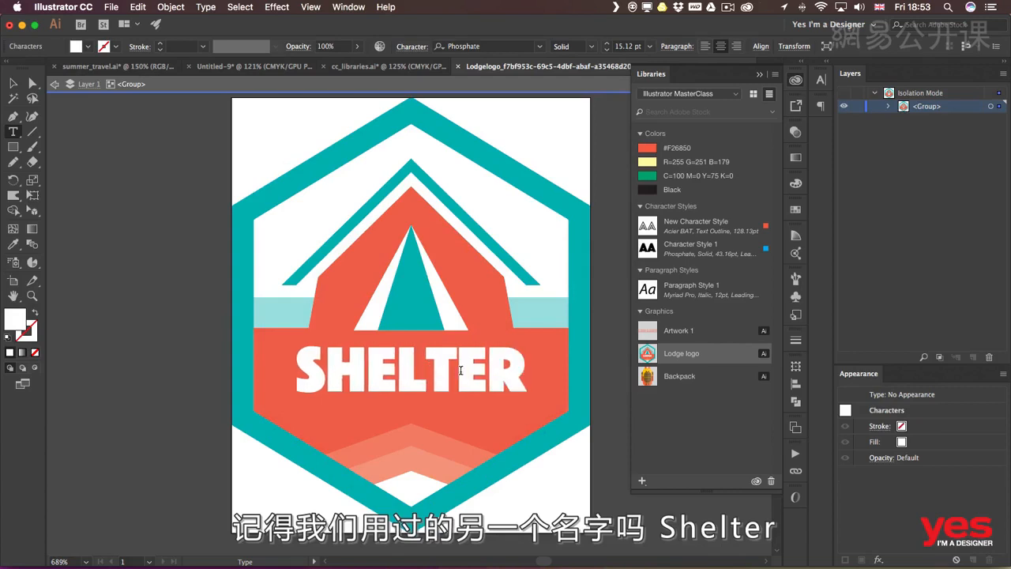
{"action": "key", "text": "Escape"}
{"action": "key", "text": "Escape"}
Save the edited logo file and close it to return to the Untitled-9 document
{"action": "left_click", "coordinate": [112, 7]}
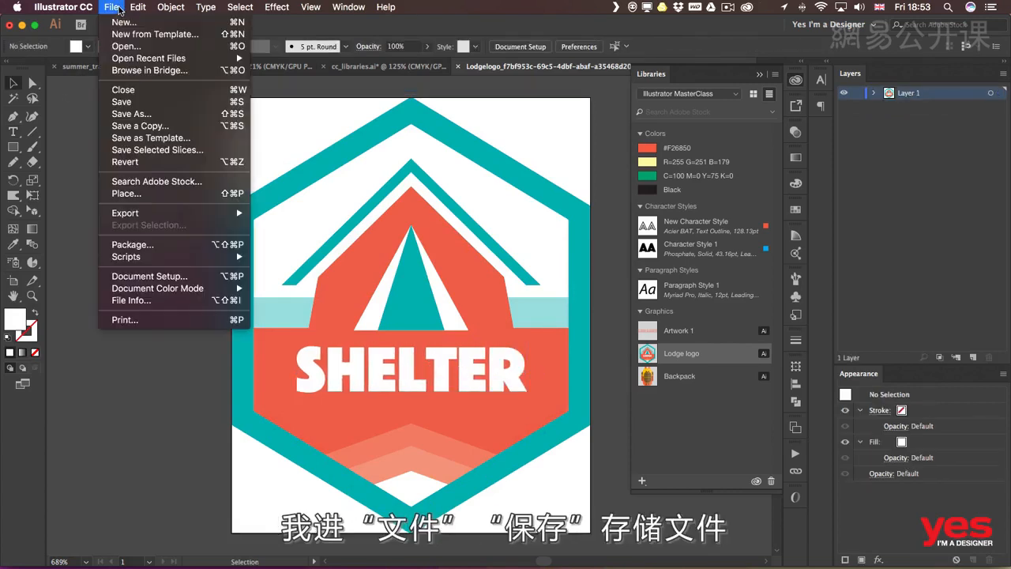
{"action": "left_click", "coordinate": [127, 100]}
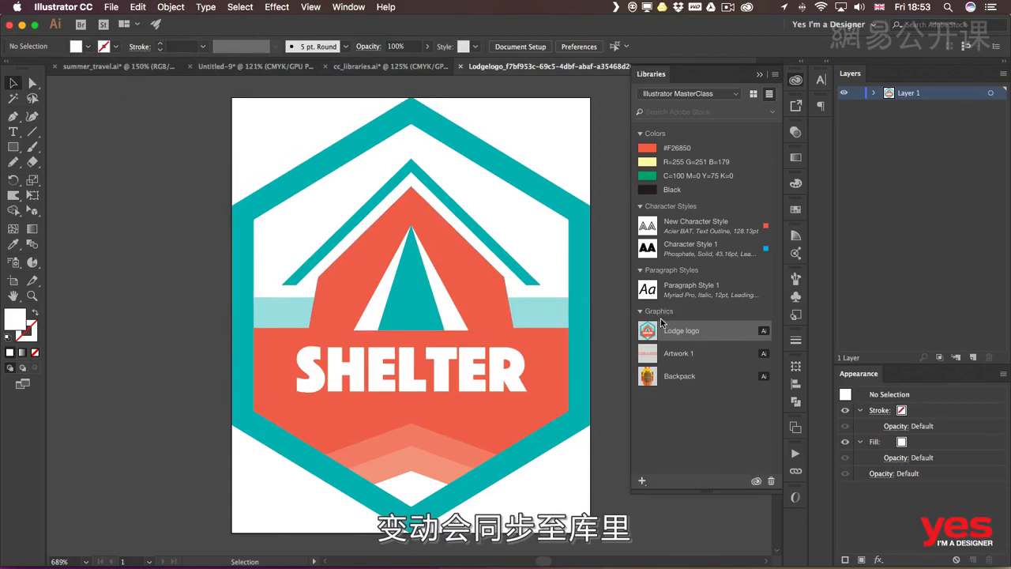
{"action": "left_click", "coordinate": [461, 68]}
{"action": "left_click", "coordinate": [441, 190]}
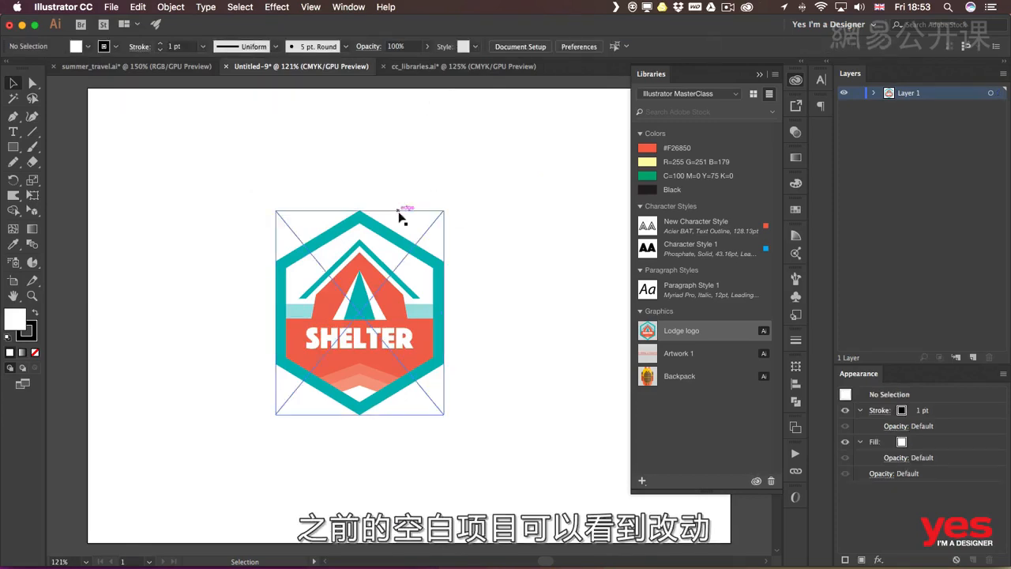
In the cc_libraries.ai document, search Adobe Stock from the library for tent and filter the results to Vectors only
{"action": "left_click", "coordinate": [431, 67]}
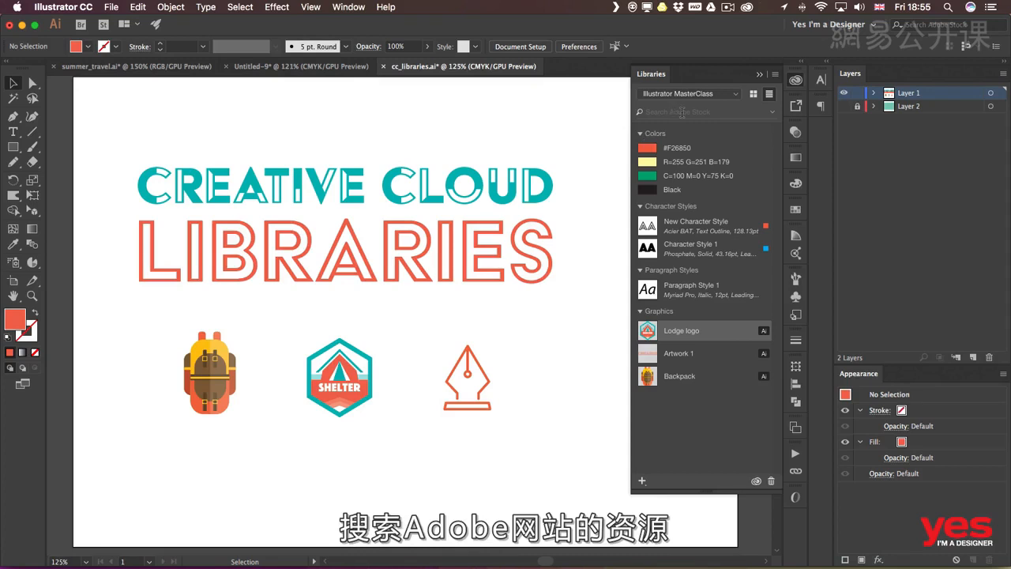
{"action": "left_click", "coordinate": [681, 112]}
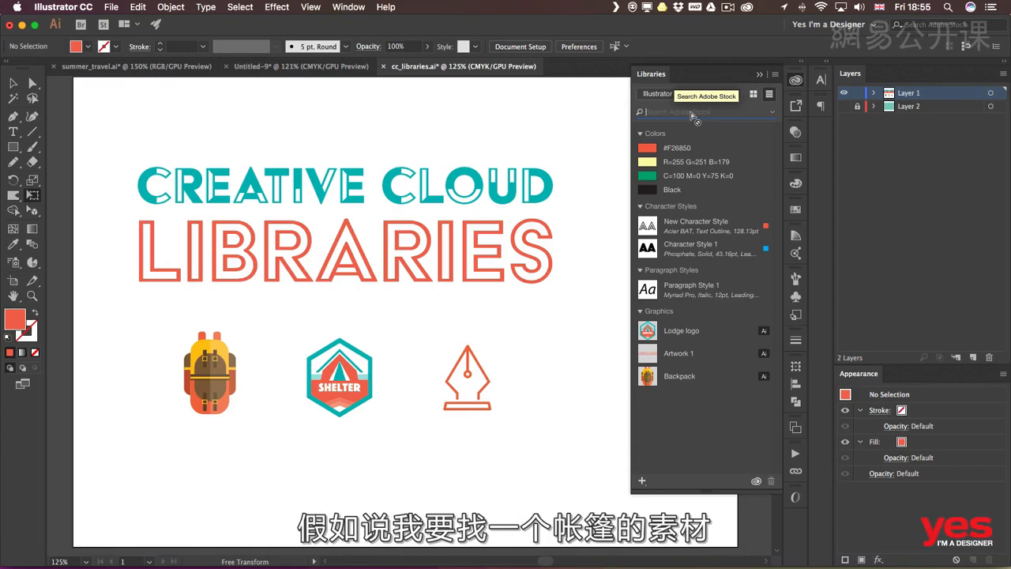
{"action": "type", "text": "tent"}
{"action": "key", "text": "Return"}
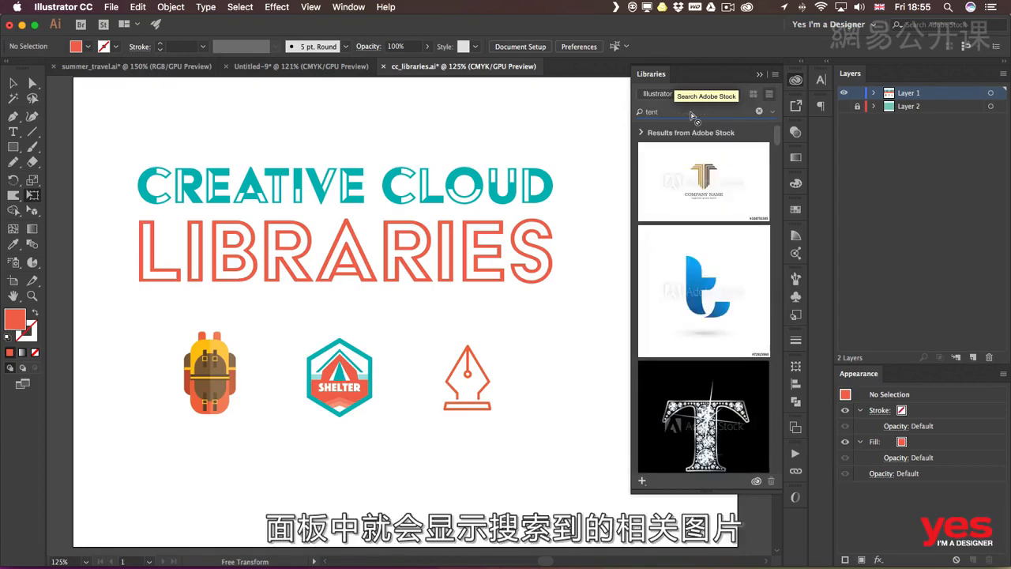
{"action": "mouse_move", "coordinate": [698, 254]}
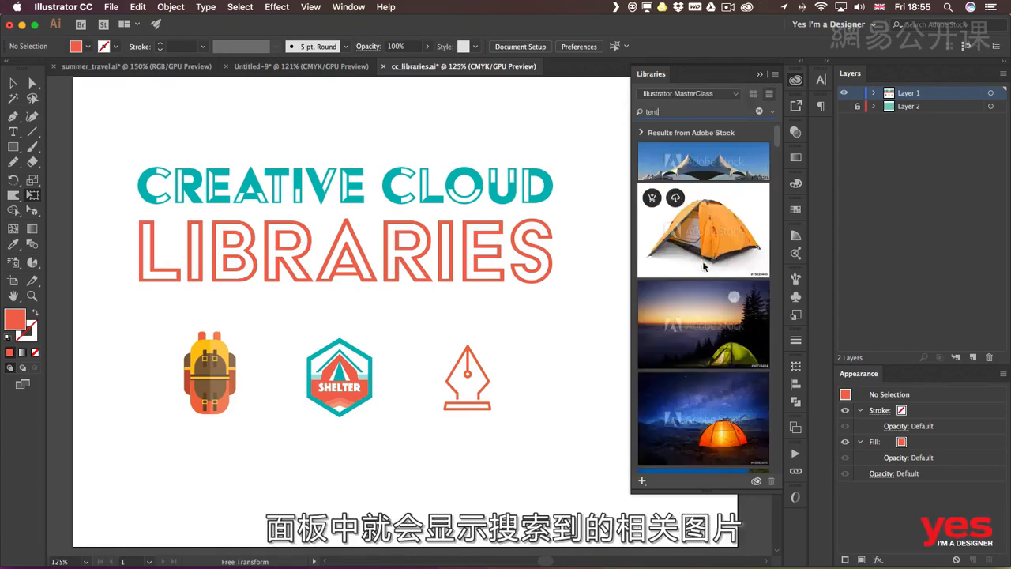
{"action": "left_click", "coordinate": [642, 133]}
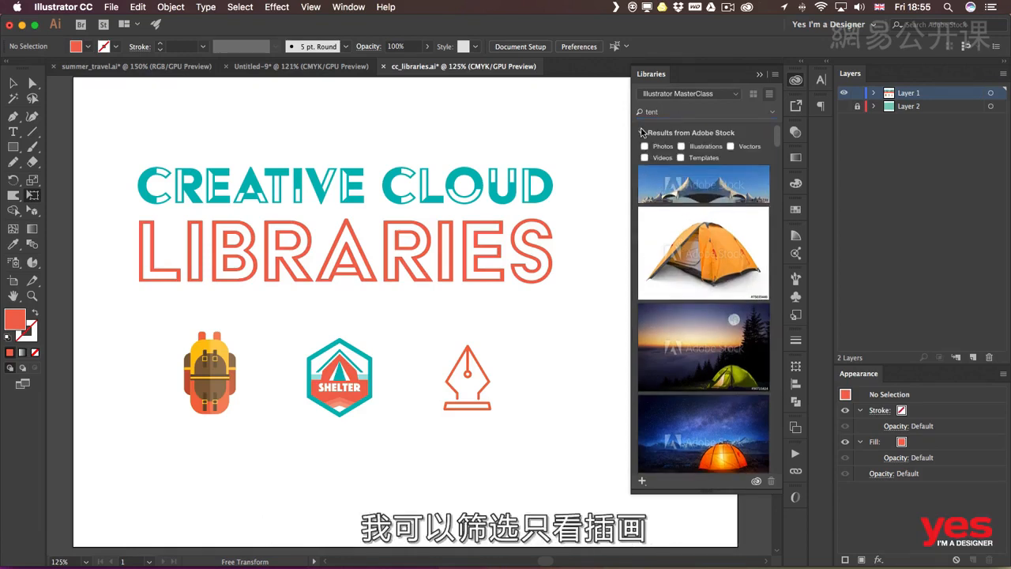
{"action": "left_click", "coordinate": [731, 147]}
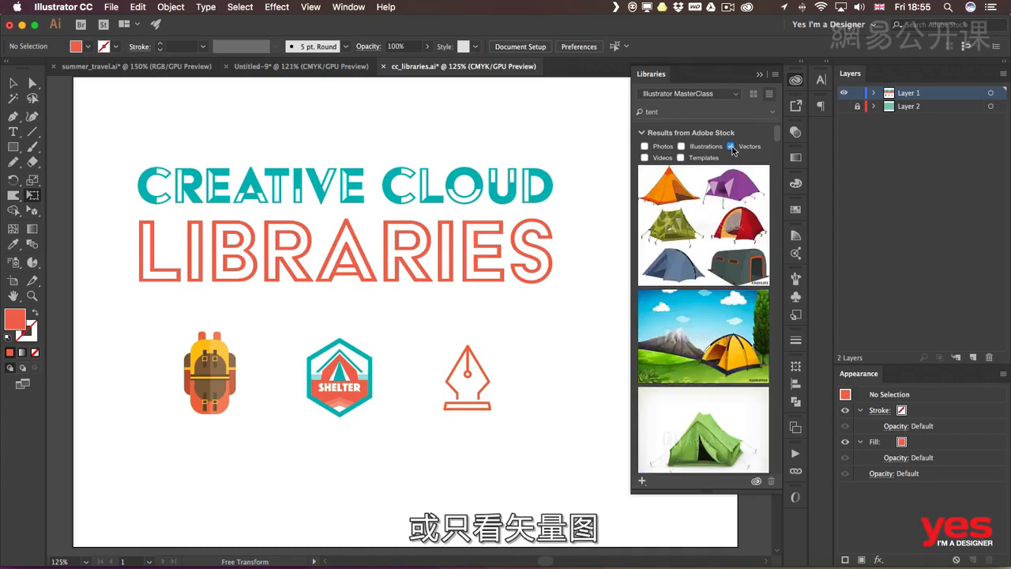
Find the black tent icon in the vector stock results and save its preview to the Illustrator MasterClass library
{"action": "scroll", "coordinate": [772, 184], "scroll_direction": "down", "scroll_amount": 5}
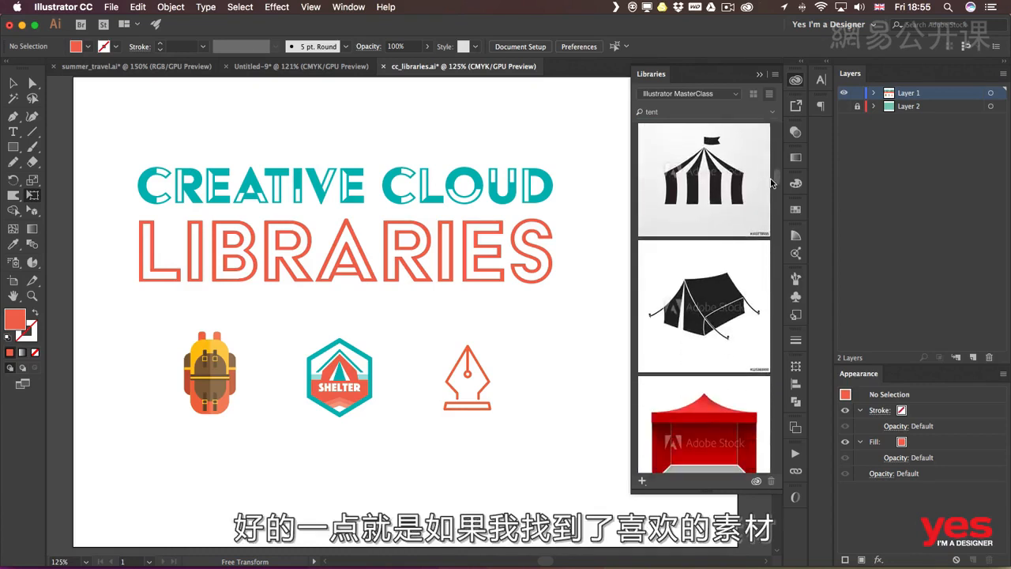
{"action": "mouse_move", "coordinate": [703, 328]}
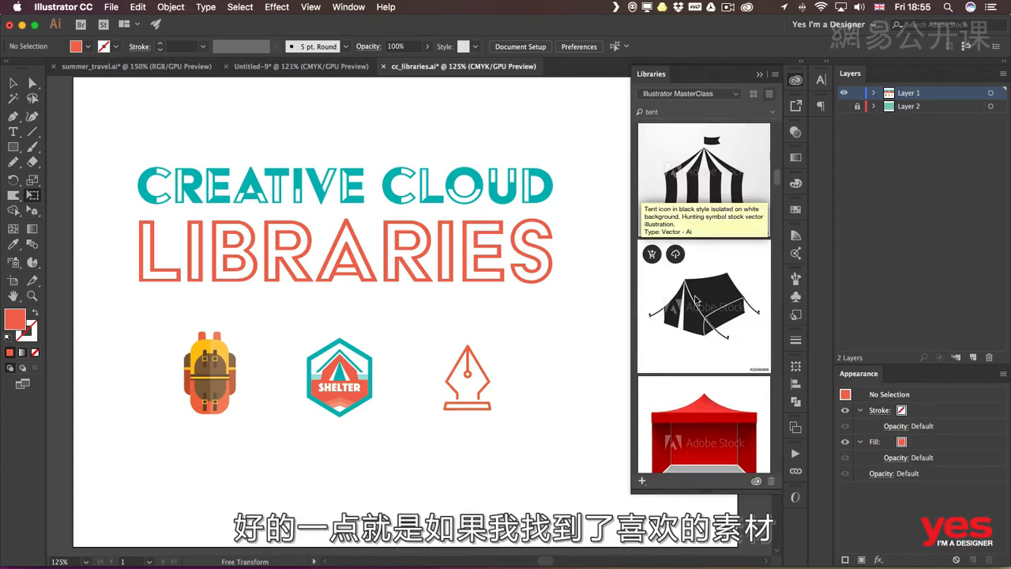
{"action": "left_click", "coordinate": [675, 253]}
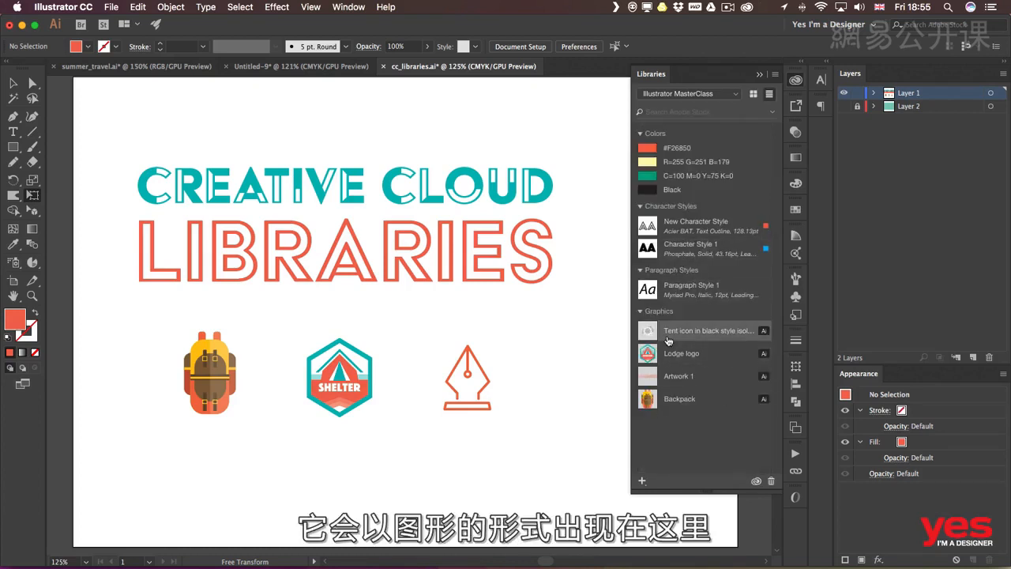
Place the library's tent graphic on the artboard, scale it down to icon size, and align it in the icon row beside the pen icon
{"action": "left_click_drag", "start_coordinate": [670, 340], "coordinate": [538, 346]}
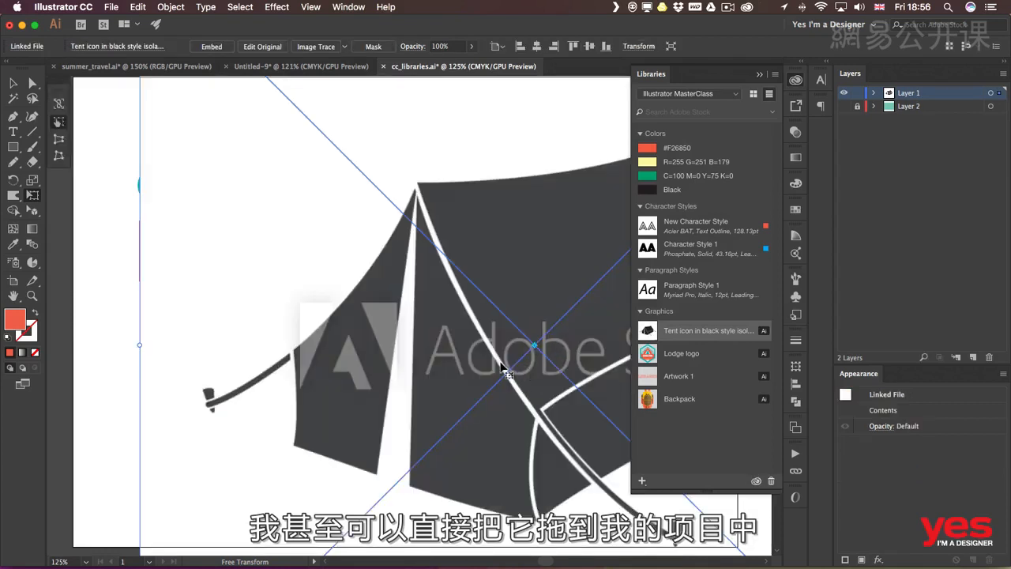
{"action": "key", "text": "super+minus"}
{"action": "key", "text": "super+minus"}
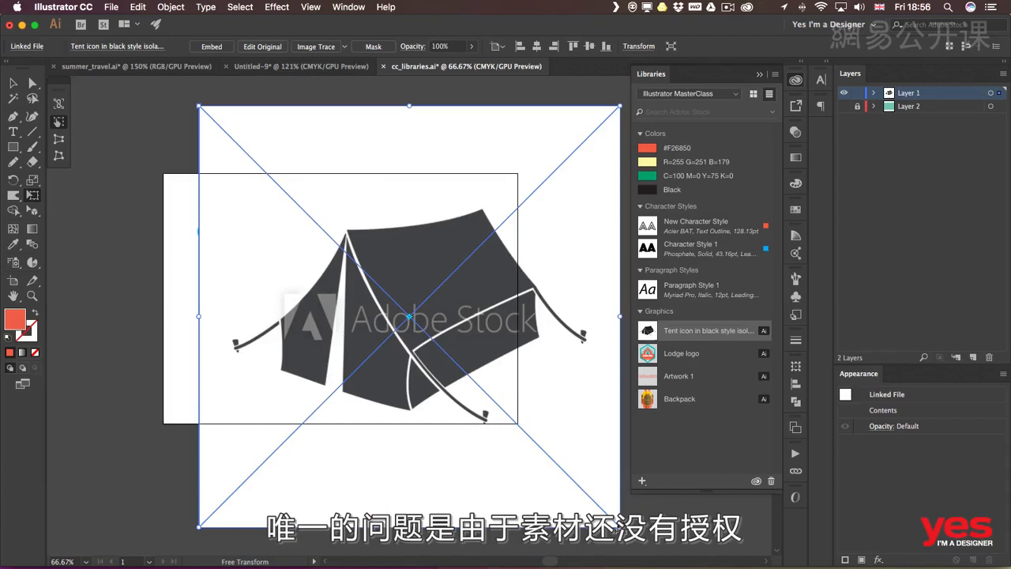
{"action": "left_click_drag", "start_coordinate": [619, 525], "coordinate": [278, 204]}
{"action": "left_click_drag", "start_coordinate": [263, 133], "coordinate": [464, 317]}
{"action": "left_click_drag", "start_coordinate": [488, 376], "coordinate": [461, 351]}
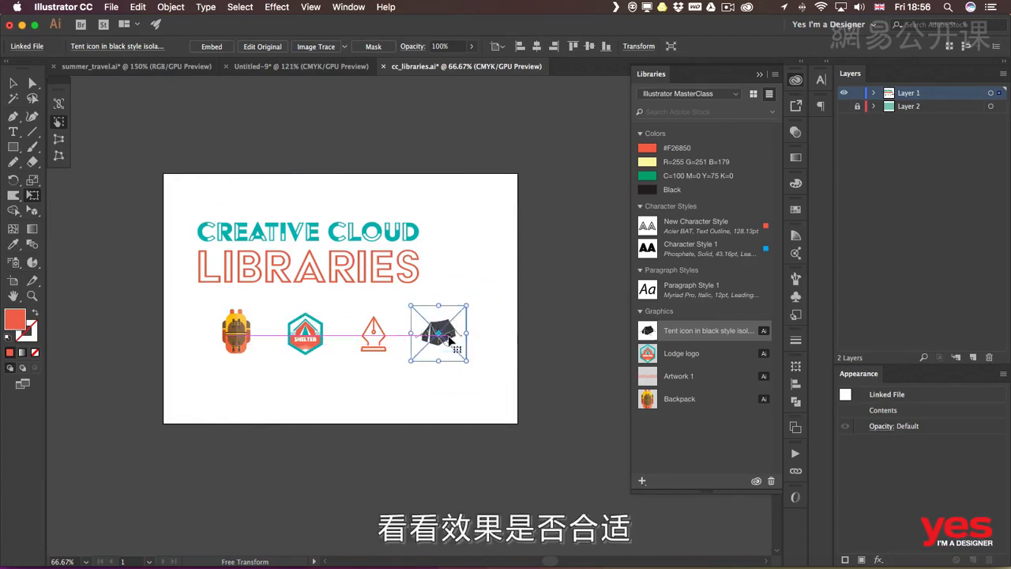
Examine the placed tent's watermark up close and show the available actions for the tent graphic in the library
{"action": "key", "text": "super+equal"}
{"action": "key", "text": "super+equal"}
{"action": "key", "text": "super+equal"}
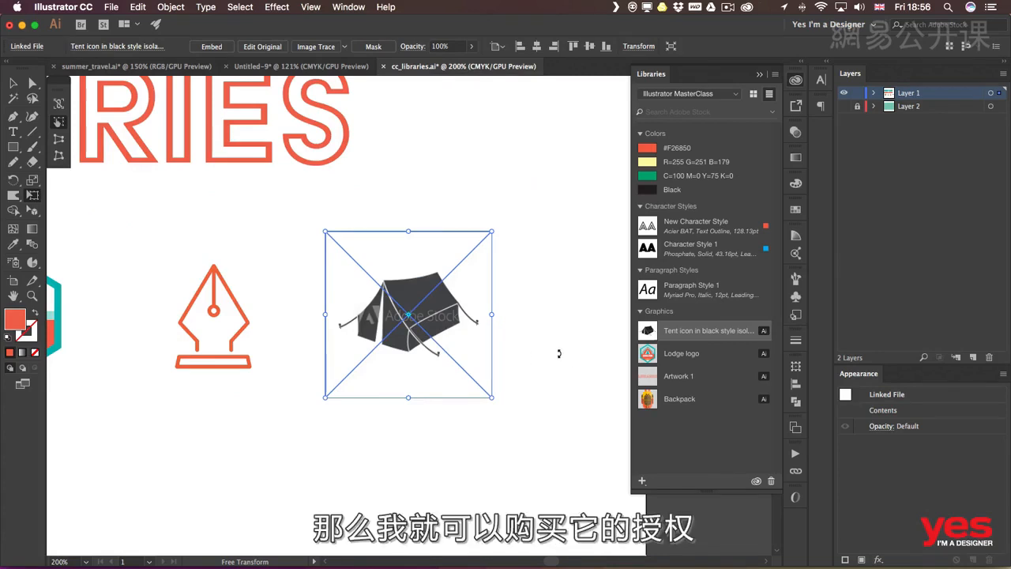
{"action": "right_click", "coordinate": [688, 330]}
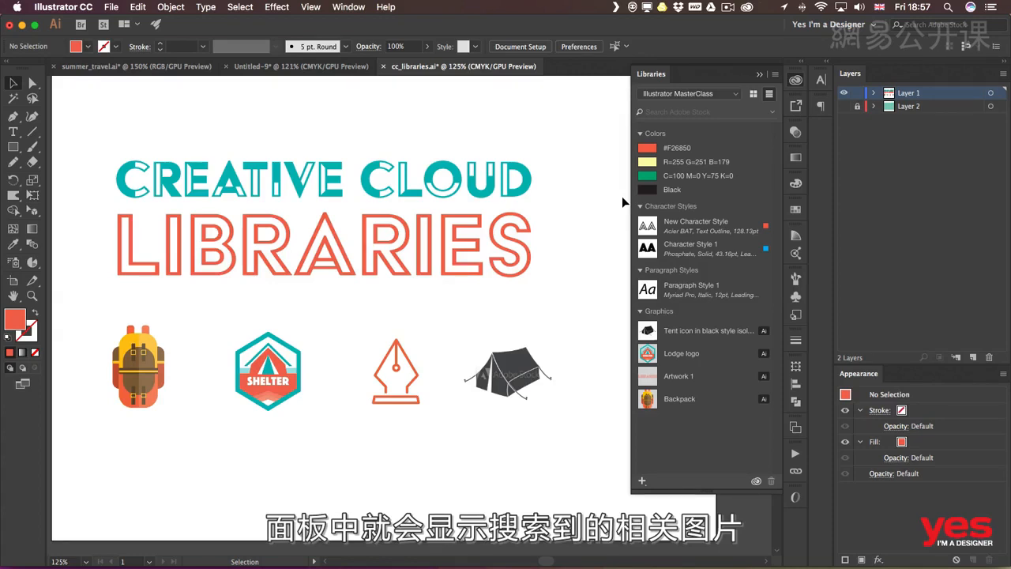
Share the Illustrator MasterClass library by link, make it public on the Creative Cloud website, and close the link settings
{"action": "left_click", "coordinate": [776, 77]}
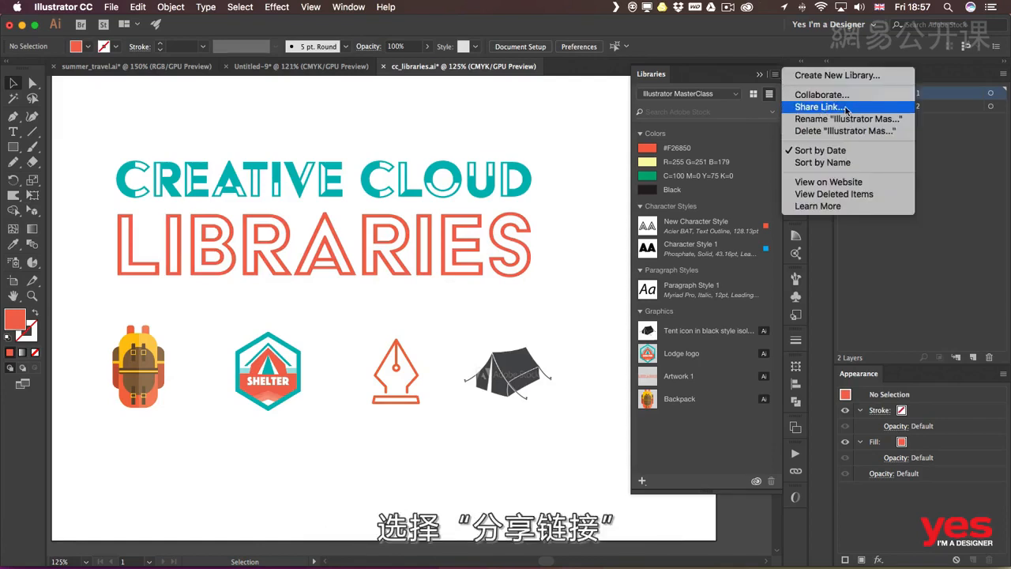
{"action": "left_click", "coordinate": [846, 109]}
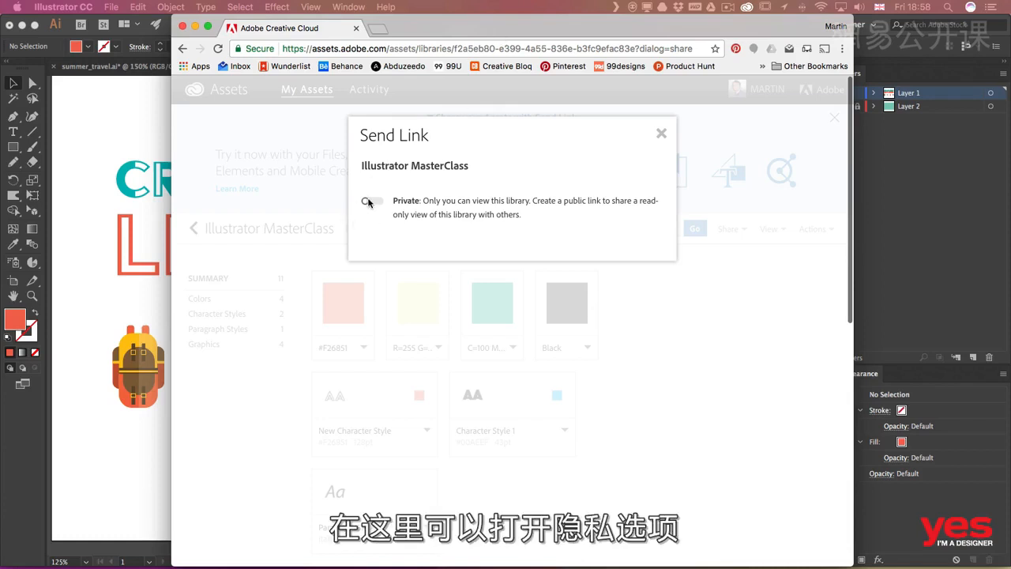
{"action": "left_click", "coordinate": [368, 202]}
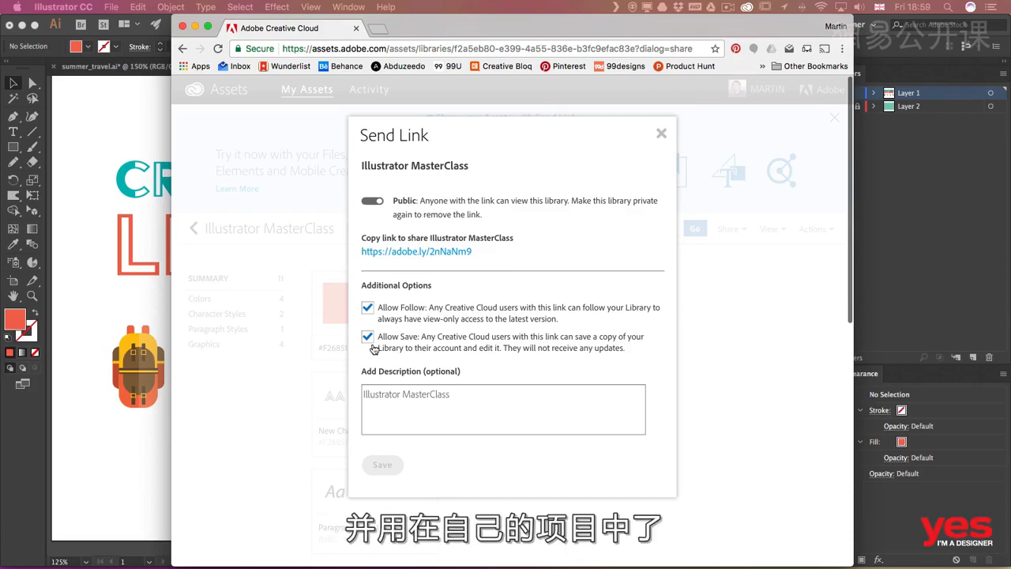
{"action": "left_click", "coordinate": [685, 299]}
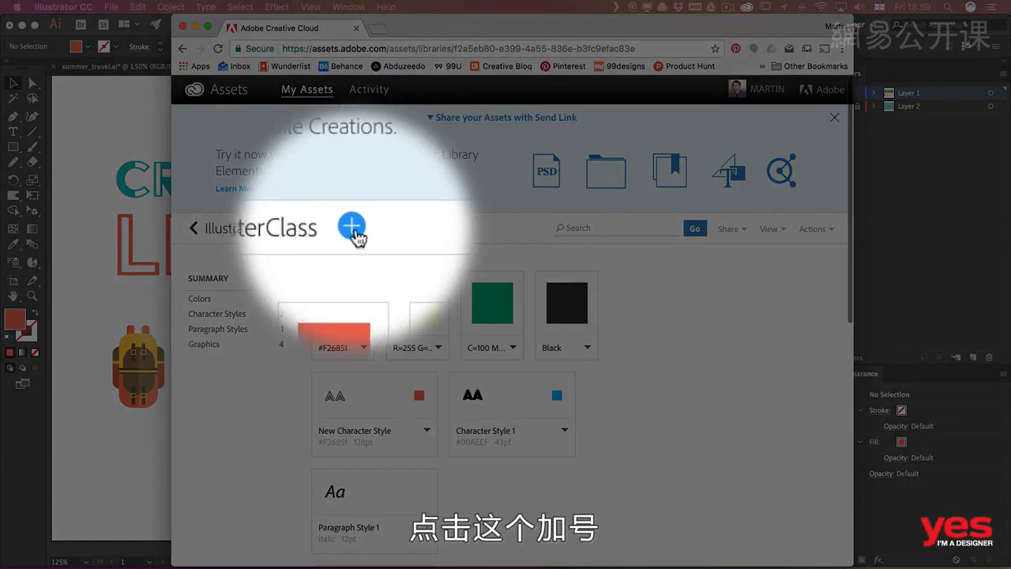
Open the collaborator invitation for the Illustrator MasterClass library and view the access permission choices beside the email field
{"action": "left_click", "coordinate": [352, 228]}
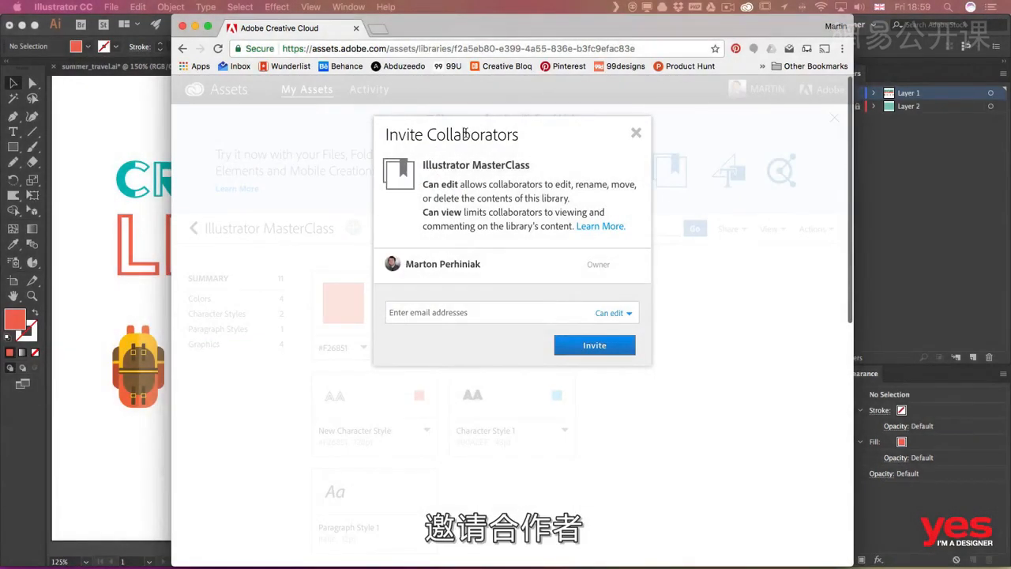
{"action": "left_click", "coordinate": [465, 312]}
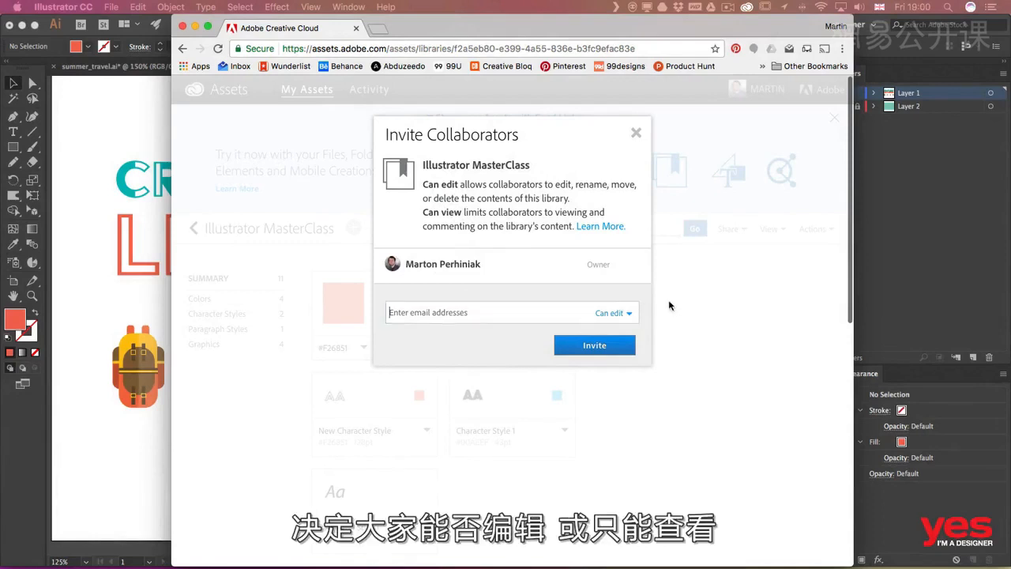
{"action": "left_click", "coordinate": [631, 315]}
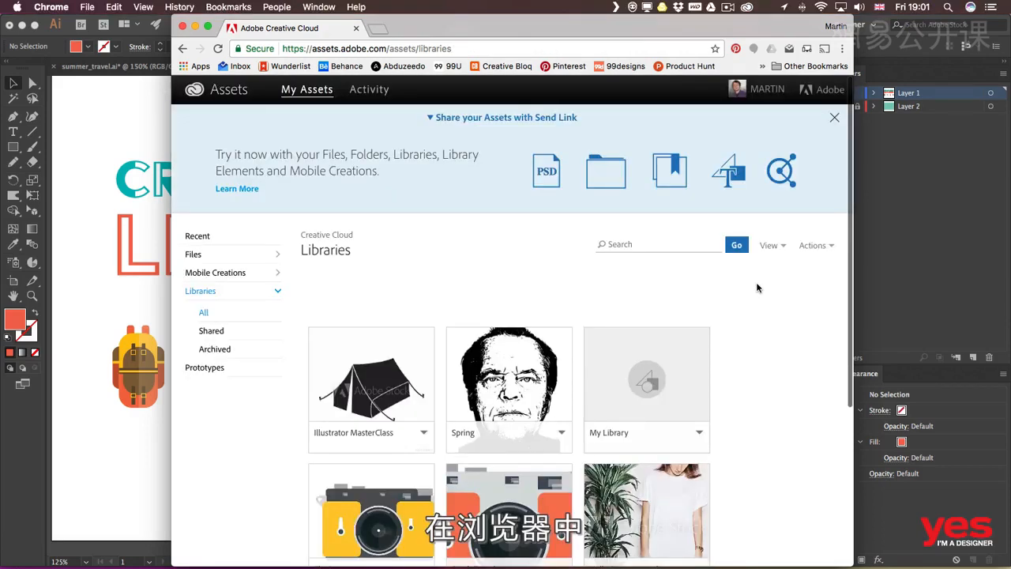
View the options of the Illustrator MasterClass library in the libraries overview, and browse all mobile creations
{"action": "left_click", "coordinate": [423, 433]}
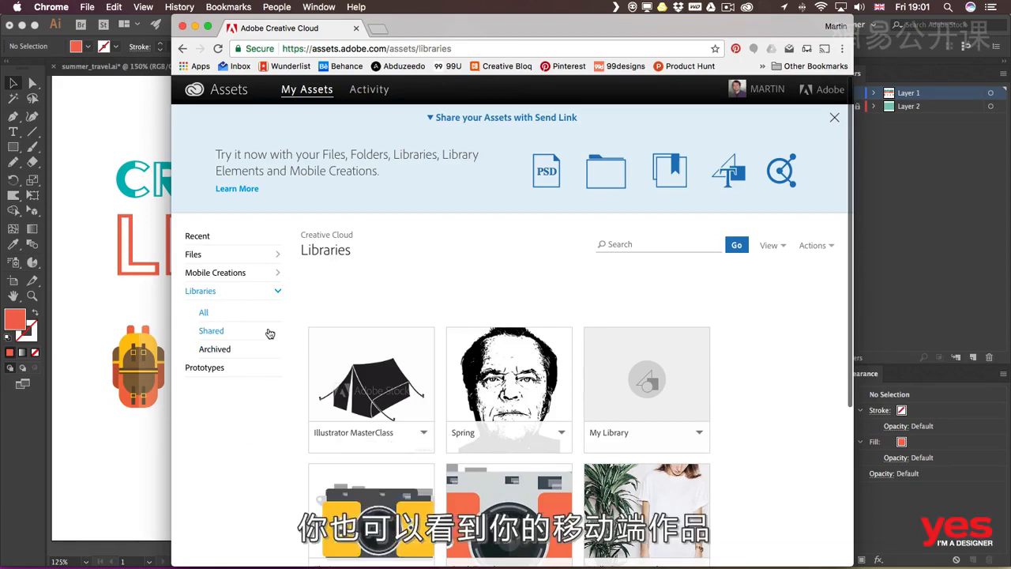
{"action": "left_click", "coordinate": [256, 274]}
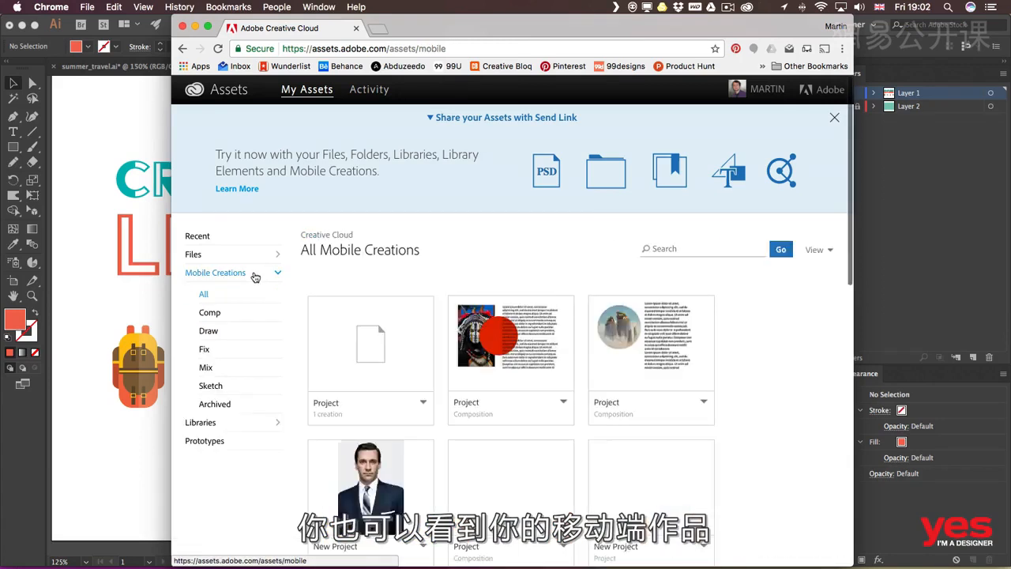
{"action": "scroll", "coordinate": [775, 333], "scroll_direction": "down", "scroll_amount": 3}
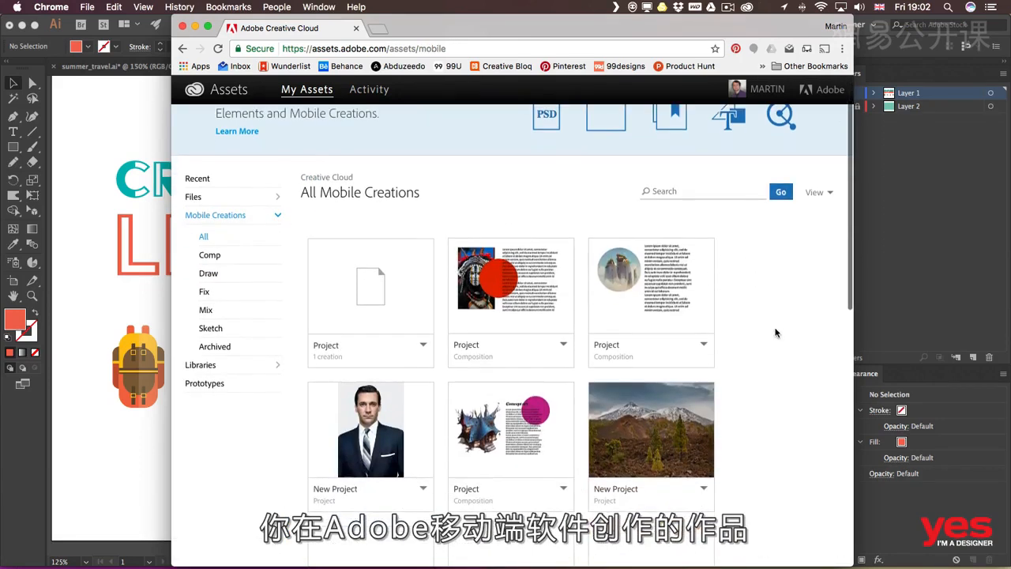